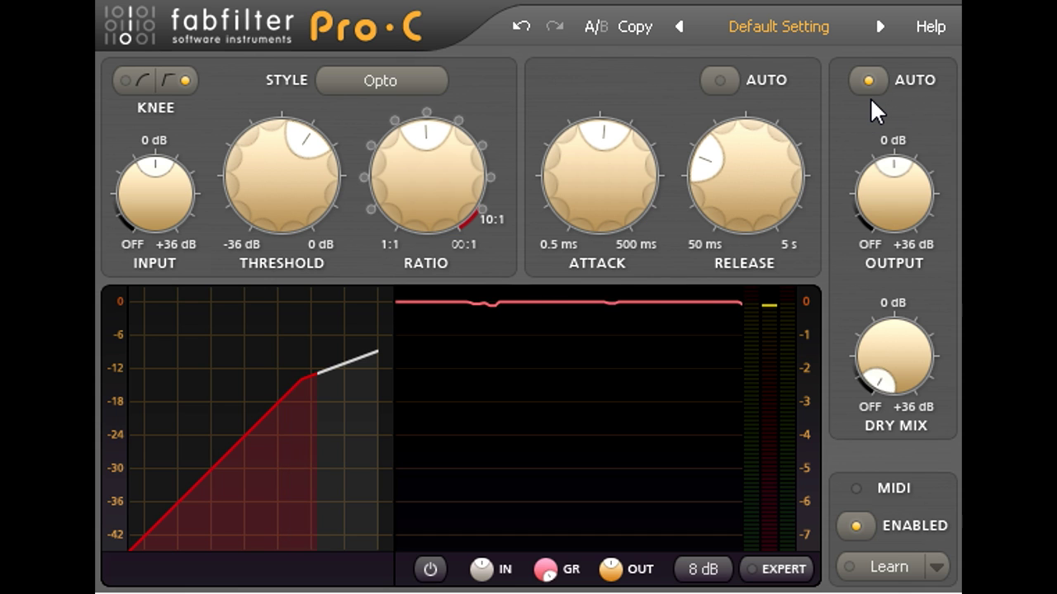
Raise the opto compressor's ratio and show the expert side chain controls.
{"action": "left_click_drag", "start_coordinate": [425, 279], "coordinate": [415, 178]}
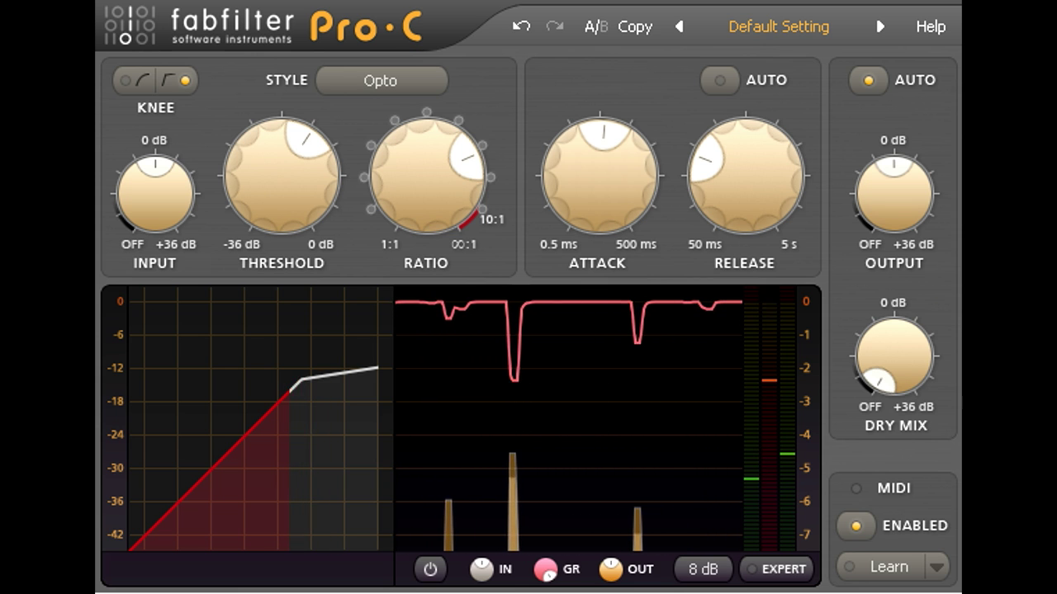
{"action": "left_click", "coordinate": [776, 569]}
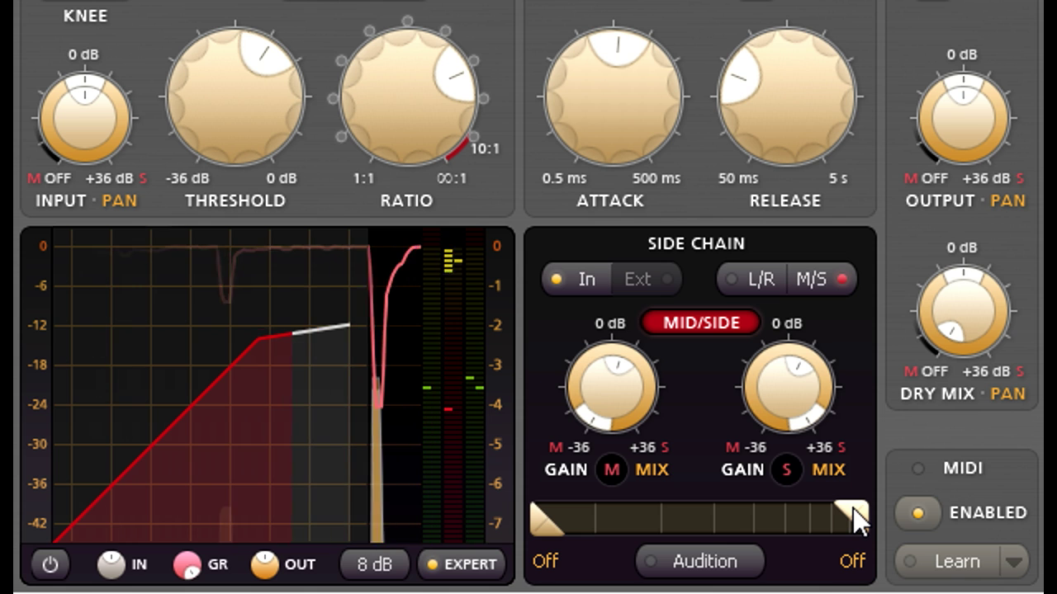
Try a side chain high cut at 224.2 Hz, return it to Off, and set the low cut to 75.12 Hz.
{"action": "left_click_drag", "start_coordinate": [852, 507], "coordinate": [675, 524]}
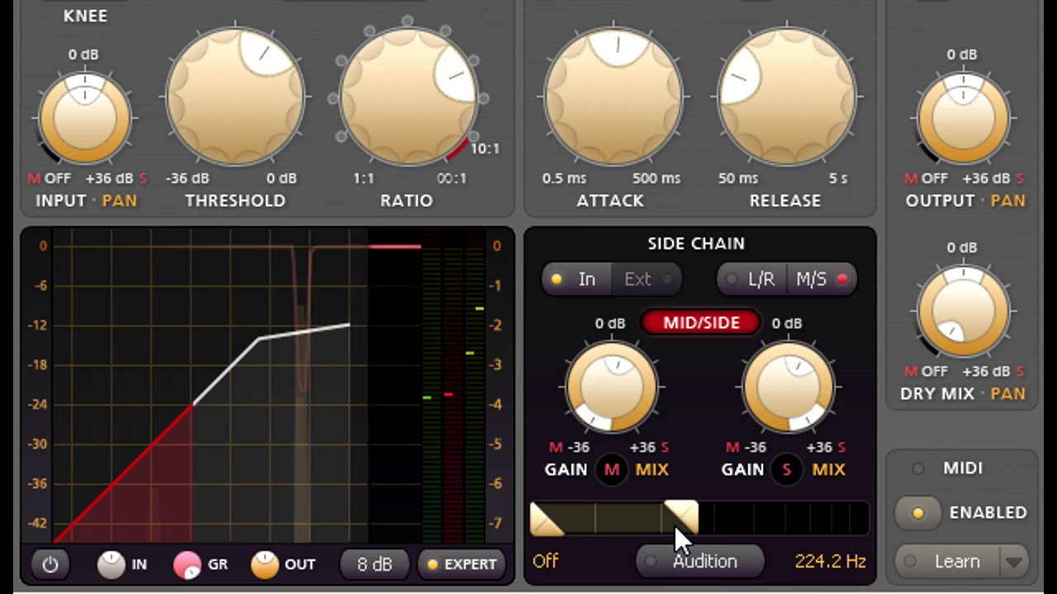
{"action": "left_click_drag", "start_coordinate": [681, 519], "coordinate": [891, 507]}
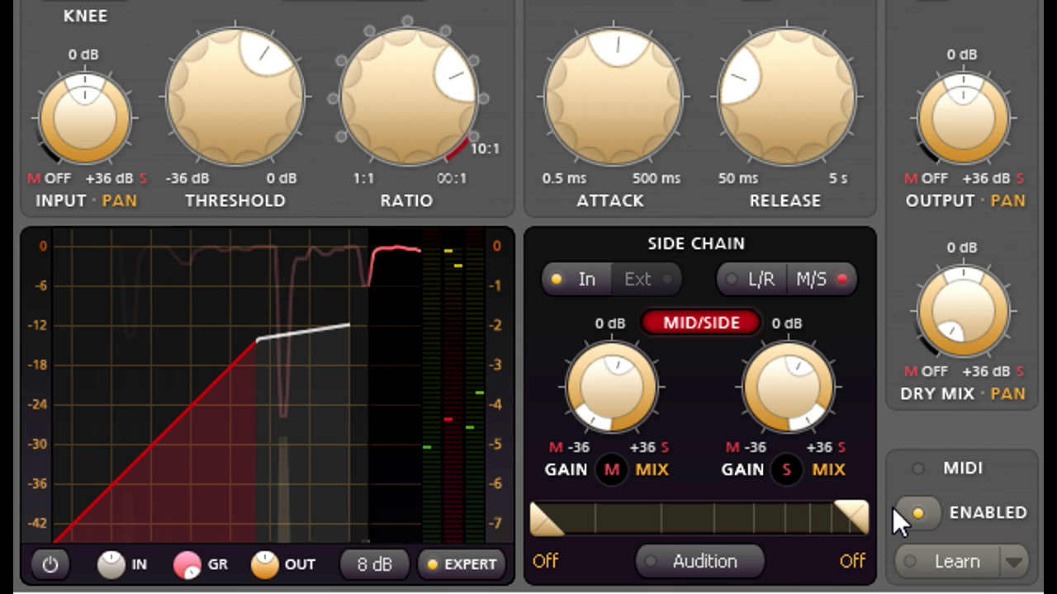
{"action": "left_click_drag", "start_coordinate": [555, 524], "coordinate": [650, 514]}
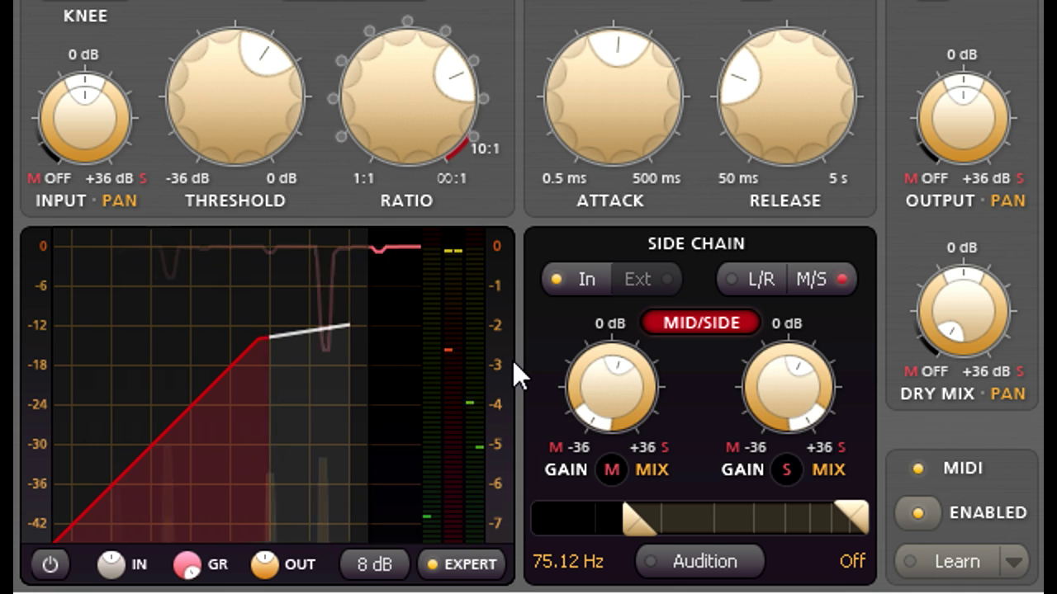
Lower the opto compressor's ratio, and raise the side chain low cut on the mid/side compressor that uses the Clean style.
{"action": "left_click_drag", "start_coordinate": [387, 105], "coordinate": [415, 250]}
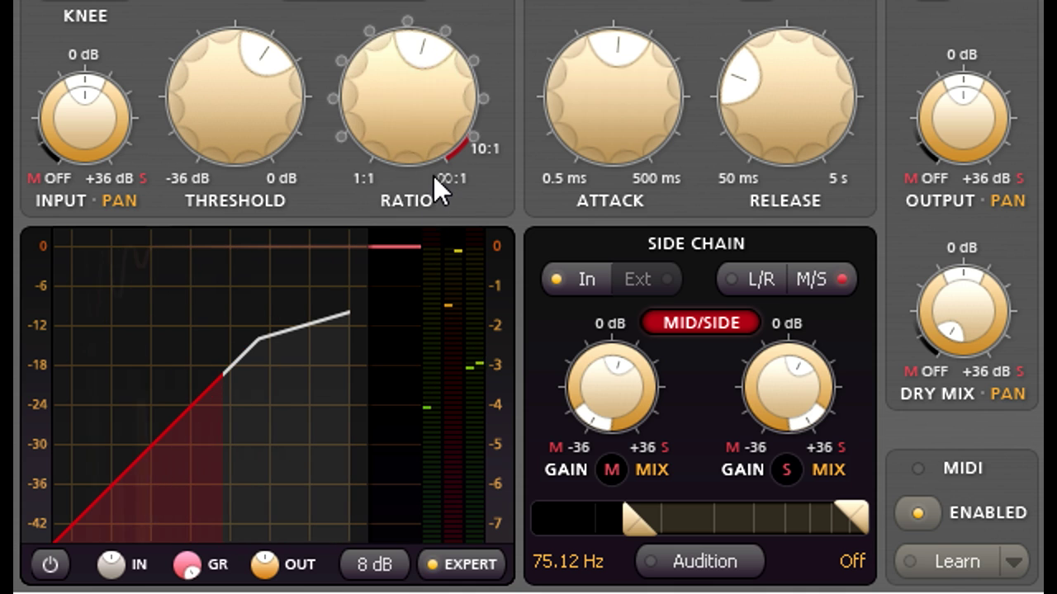
{"action": "left_click_drag", "start_coordinate": [428, 133], "coordinate": [429, 145]}
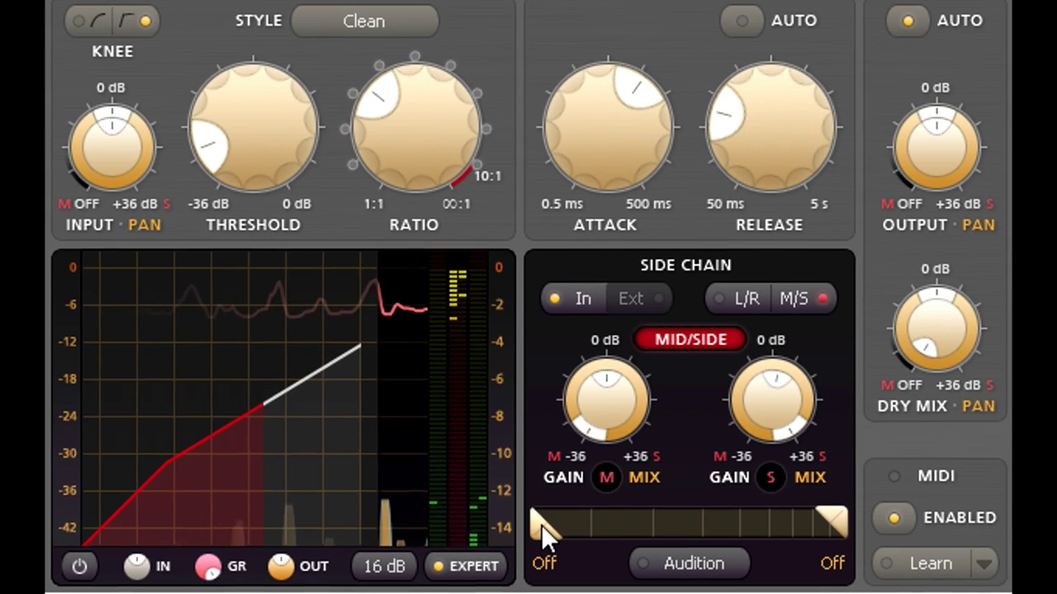
{"action": "left_click_drag", "start_coordinate": [543, 530], "coordinate": [656, 520]}
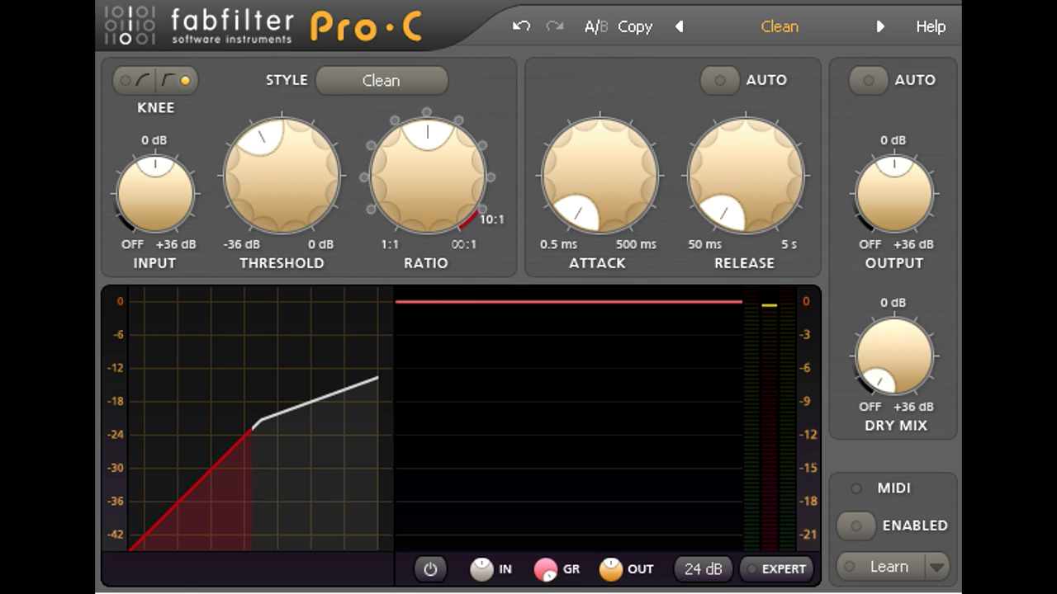
Show the Clean preset's side chain controls and, using Audition, narrow the side chain filter to 6.553 kHz through 14.02 kHz.
{"action": "left_click", "coordinate": [776, 571]}
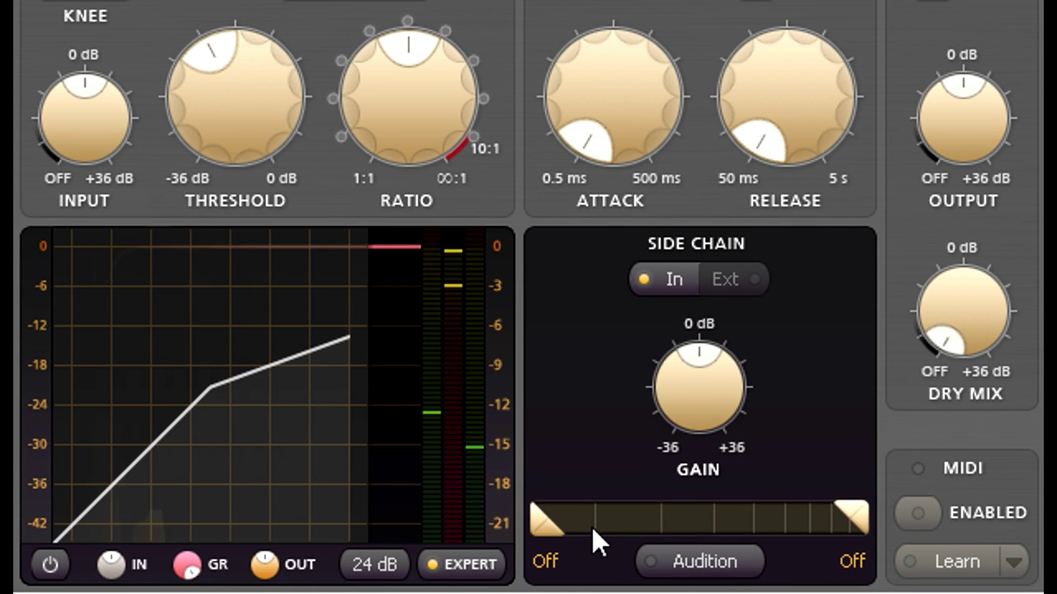
{"action": "left_click_drag", "start_coordinate": [546, 520], "coordinate": [646, 522]}
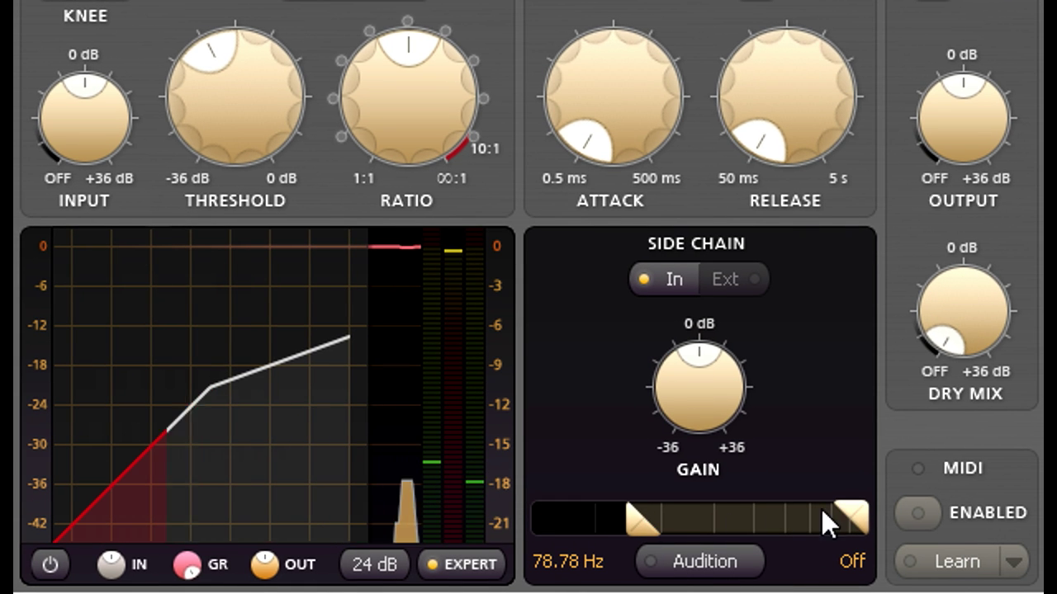
{"action": "left_click_drag", "start_coordinate": [856, 510], "coordinate": [821, 508]}
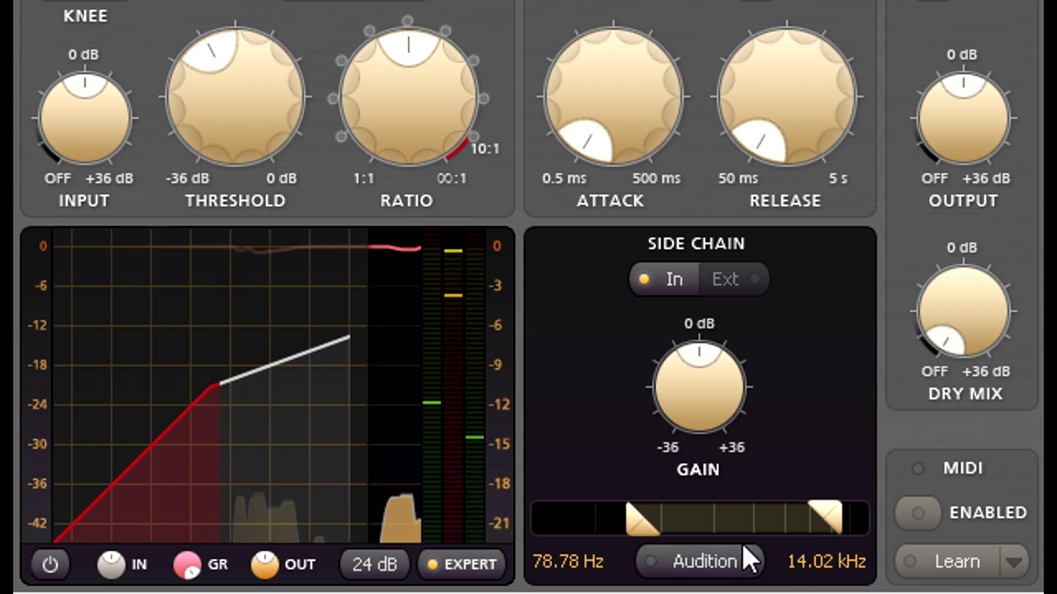
{"action": "left_click", "coordinate": [709, 560]}
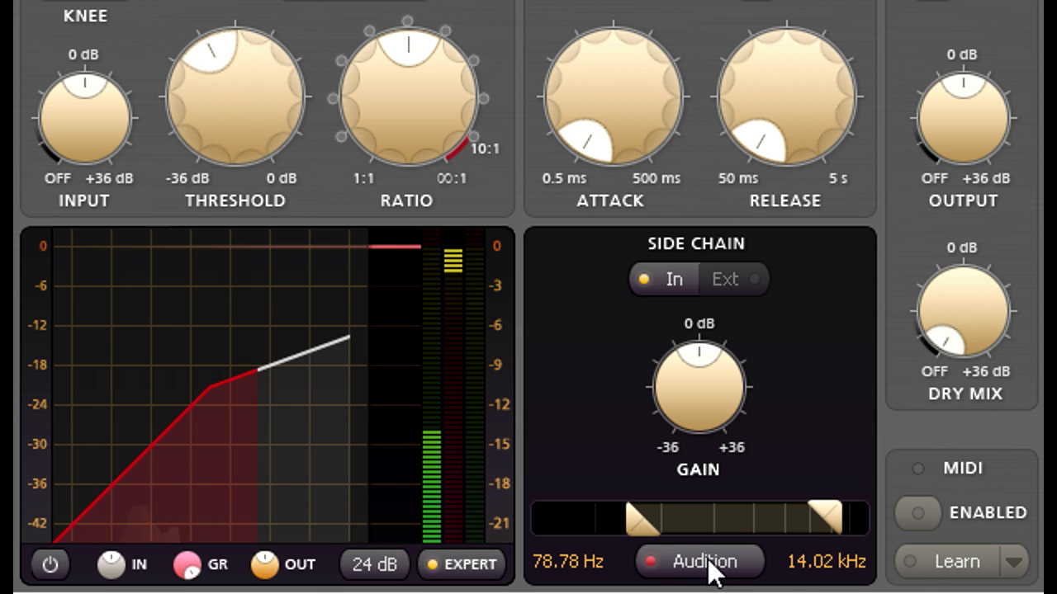
{"action": "left_click_drag", "start_coordinate": [630, 524], "coordinate": [791, 524]}
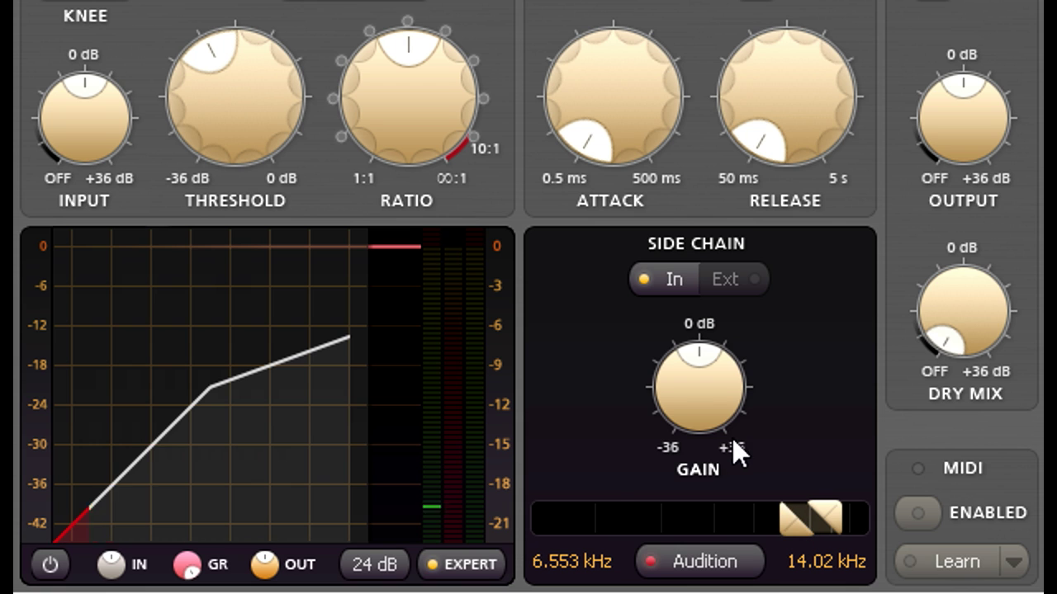
Raise the side chain gain to +11.69 dB and stop auditioning the side chain.
{"action": "left_click_drag", "start_coordinate": [712, 406], "coordinate": [705, 387]}
{"action": "left_click_drag", "start_coordinate": [706, 323], "coordinate": [705, 280]}
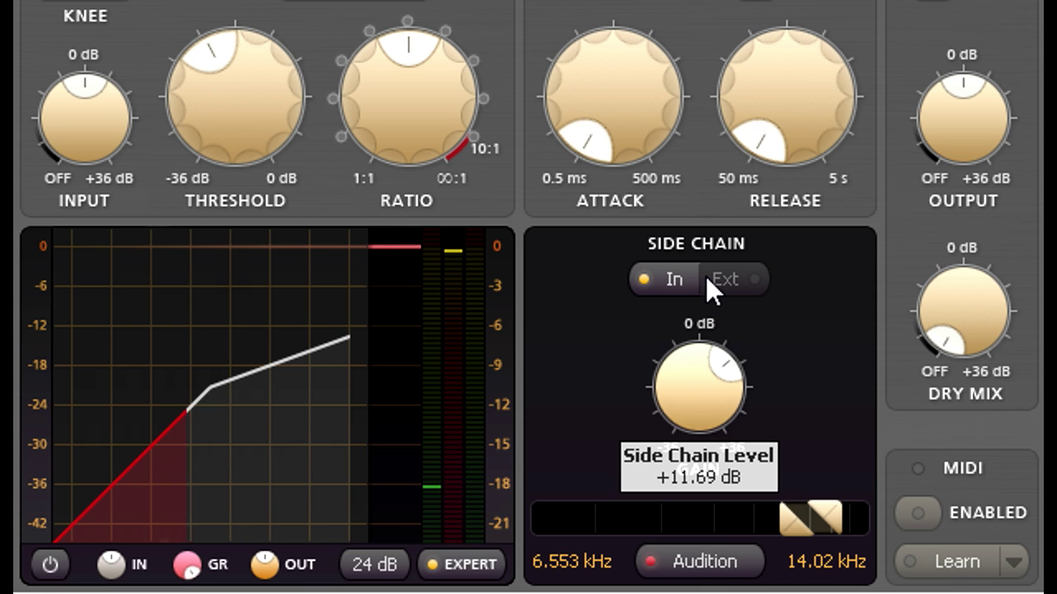
{"action": "left_click", "coordinate": [710, 566]}
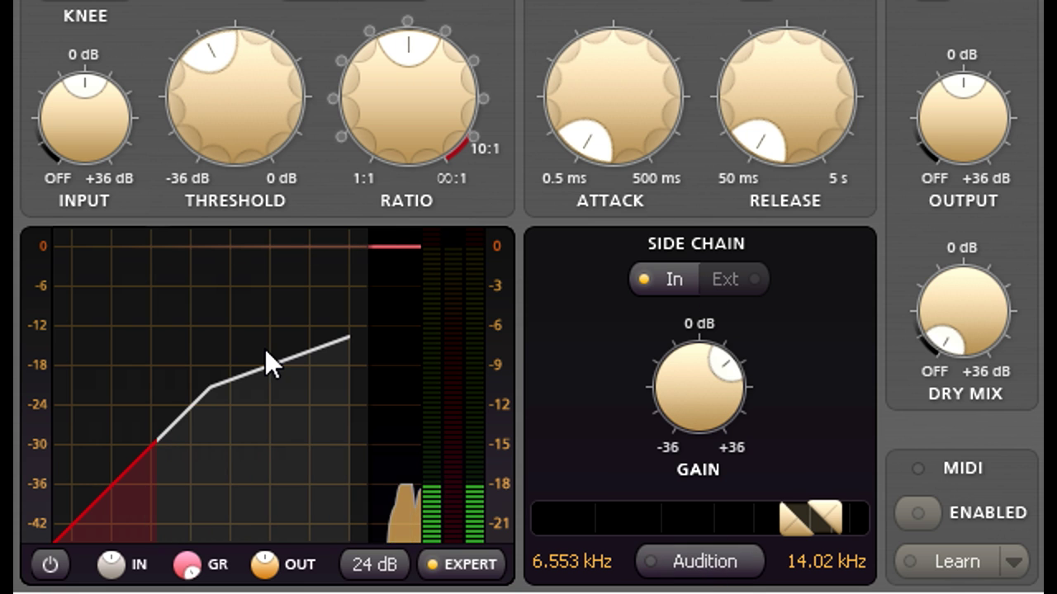
Fine-tune the threshold and raise the ratio beyond 3.38:1 for the high-frequency side chain.
{"action": "left_click_drag", "start_coordinate": [241, 157], "coordinate": [243, 177]}
{"action": "left_click_drag", "start_coordinate": [387, 153], "coordinate": [343, 95]}
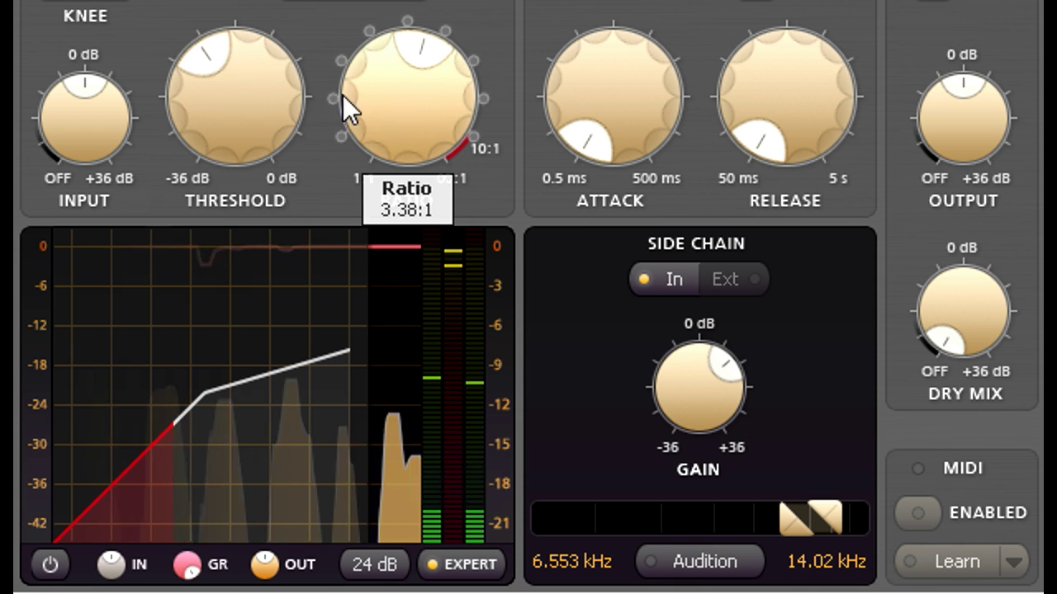
{"action": "left_click_drag", "start_coordinate": [252, 128], "coordinate": [252, 111]}
{"action": "left_click_drag", "start_coordinate": [377, 130], "coordinate": [391, 26]}
{"action": "left_click_drag", "start_coordinate": [224, 137], "coordinate": [211, 126]}
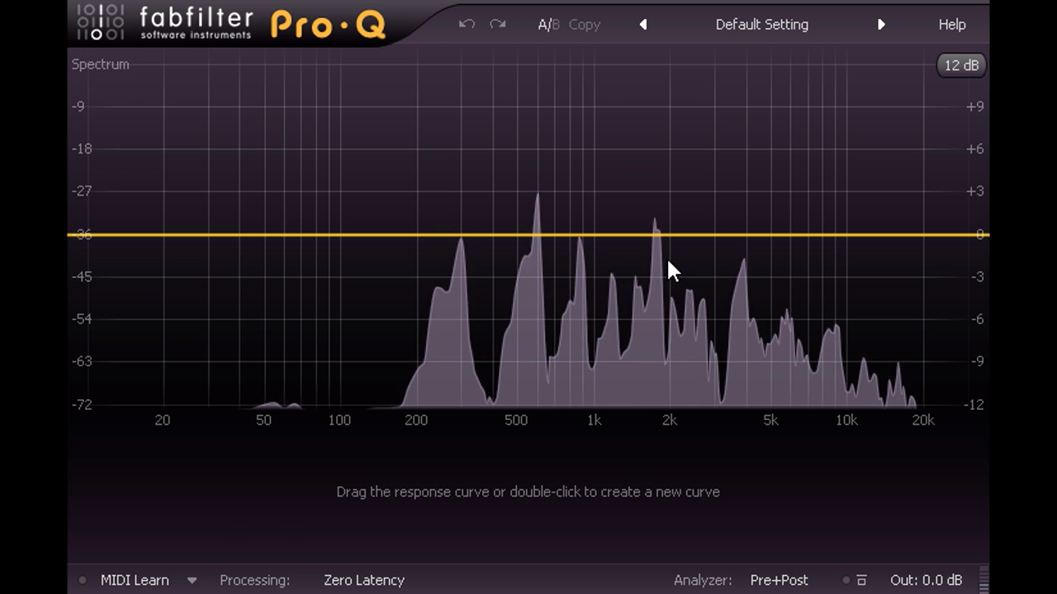
In Pro-Q, pull the response curve down about 4 dB near 2 kHz to cut that region.
{"action": "left_click_drag", "start_coordinate": [667, 236], "coordinate": [668, 293]}
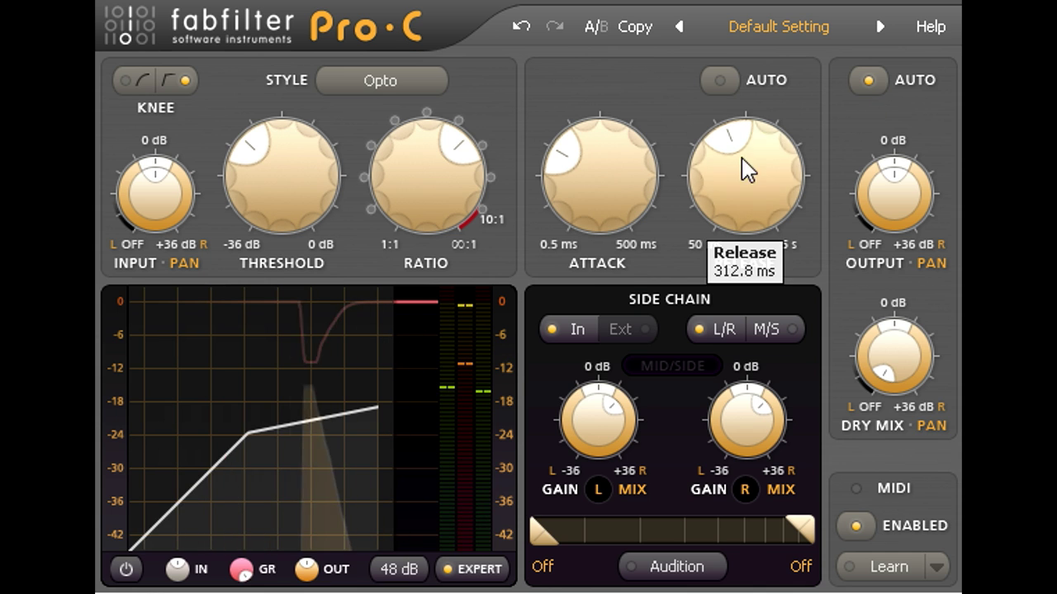
Compare a slow 88.45 ms attack with the fastest 0.5 ms attack on the opto compressor.
{"action": "left_click_drag", "start_coordinate": [600, 205], "coordinate": [605, 12]}
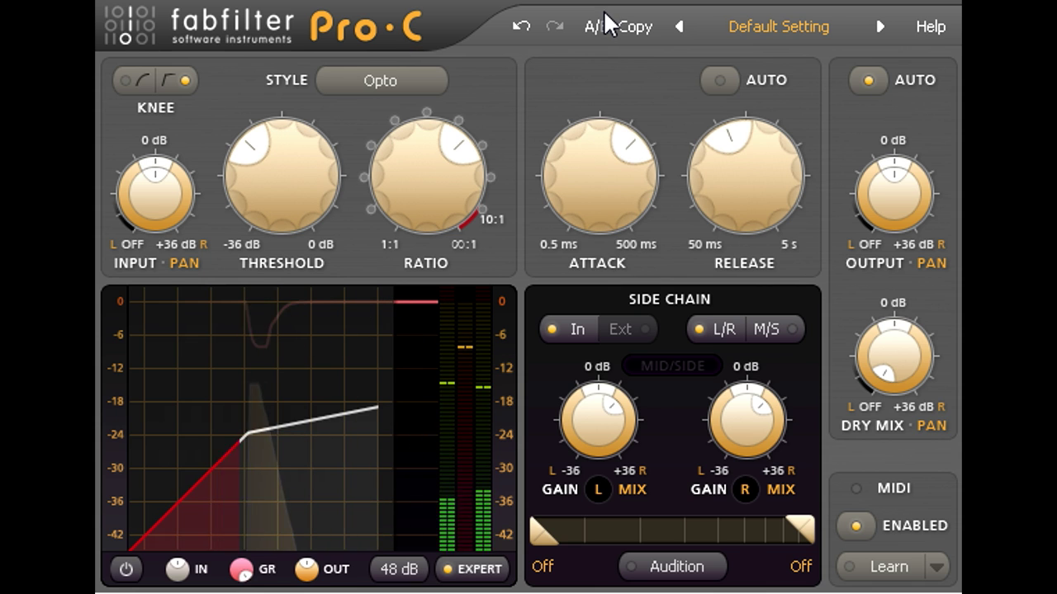
{"action": "mouse_move", "coordinate": [606, 160]}
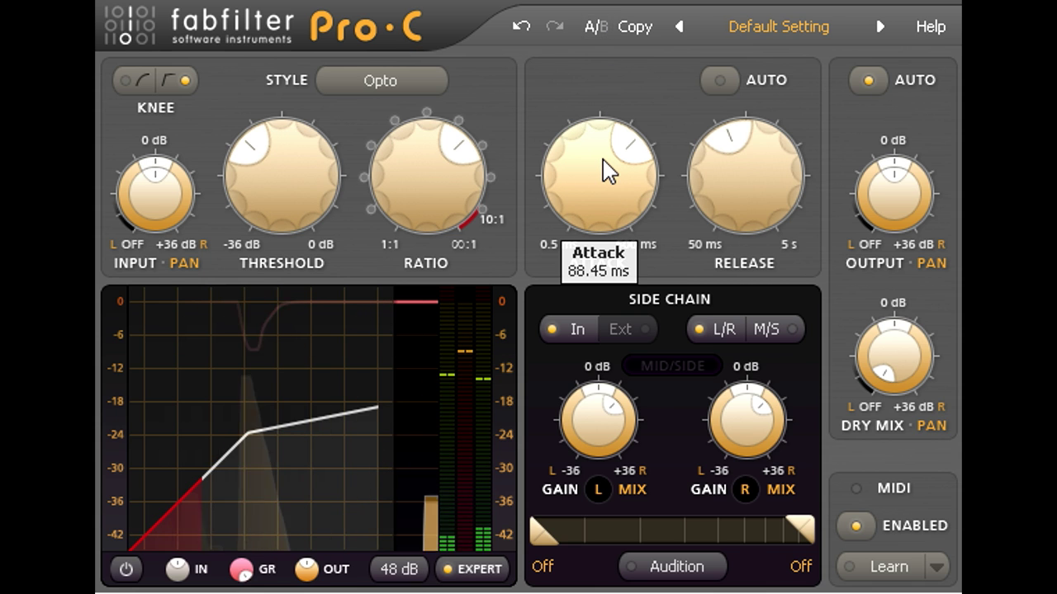
{"action": "left_click_drag", "start_coordinate": [603, 171], "coordinate": [603, 385]}
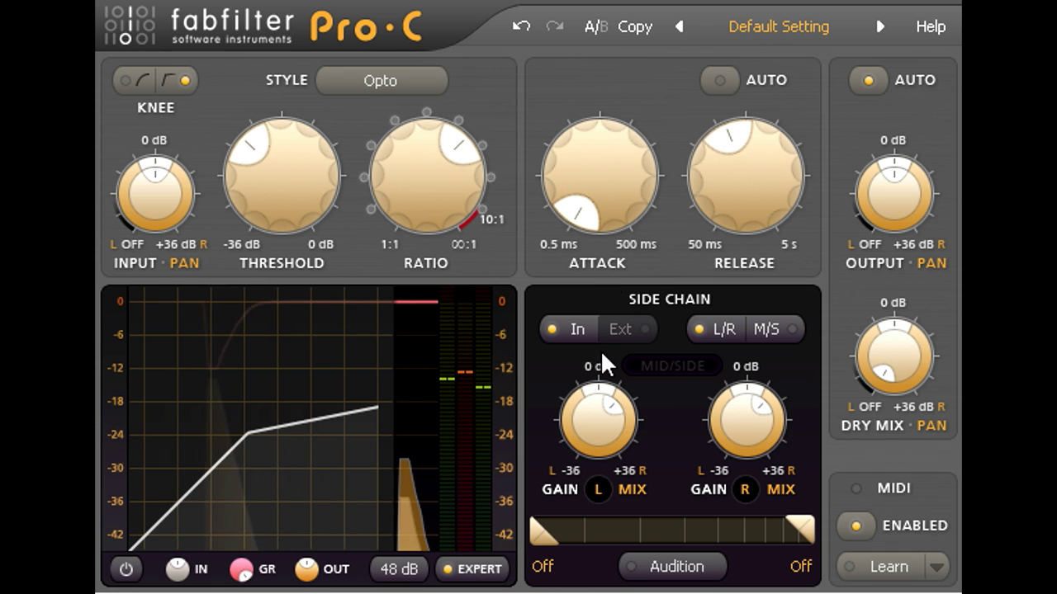
{"action": "mouse_move", "coordinate": [615, 192]}
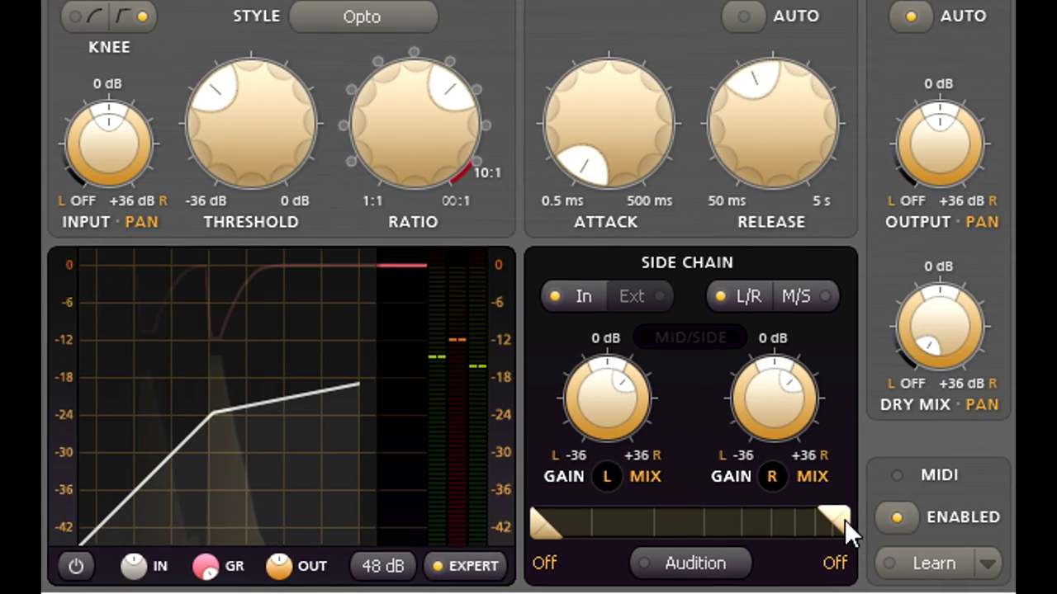
Set the side chain high cut to 104.8 Hz and raise it to 312.7 Hz, while slowing the attack from its minimum.
{"action": "left_click_drag", "start_coordinate": [817, 527], "coordinate": [658, 515]}
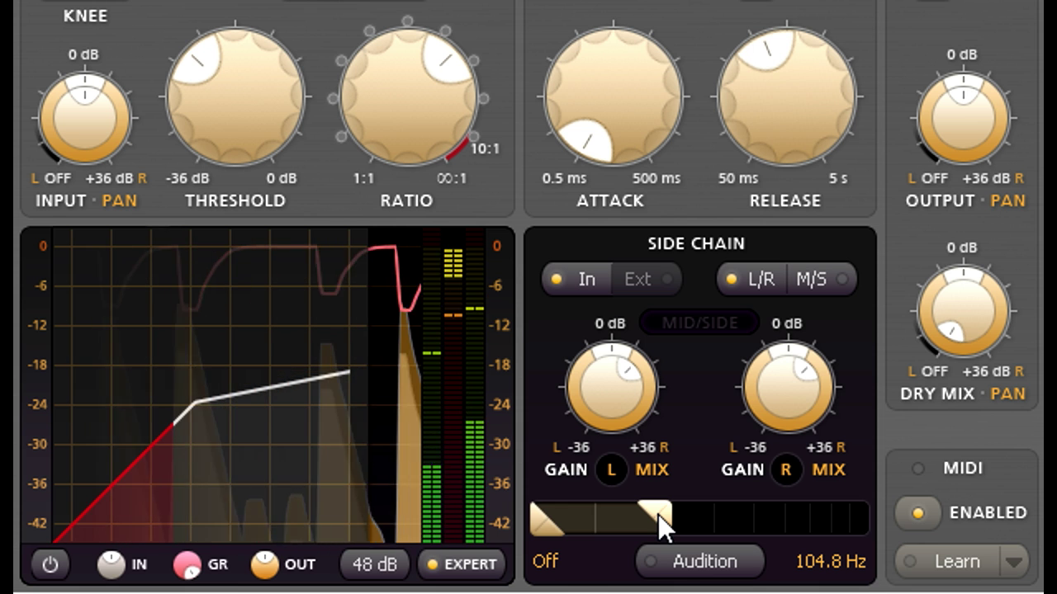
{"action": "mouse_move", "coordinate": [610, 107]}
{"action": "left_click_drag", "start_coordinate": [610, 107], "coordinate": [614, 0]}
{"action": "left_click_drag", "start_coordinate": [656, 518], "coordinate": [702, 514]}
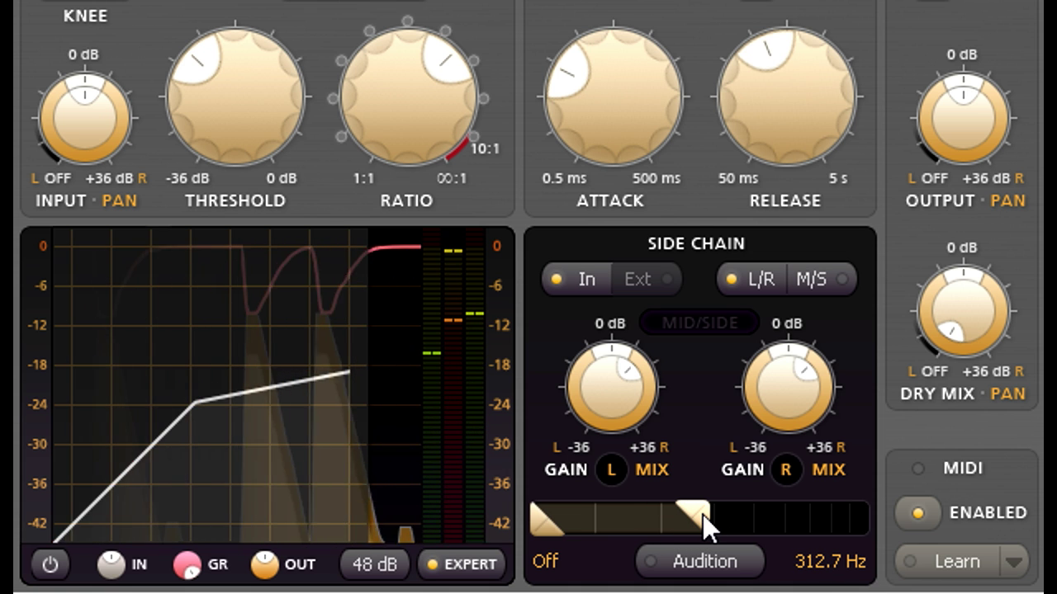
{"action": "left_click_drag", "start_coordinate": [666, 148], "coordinate": [625, 82]}
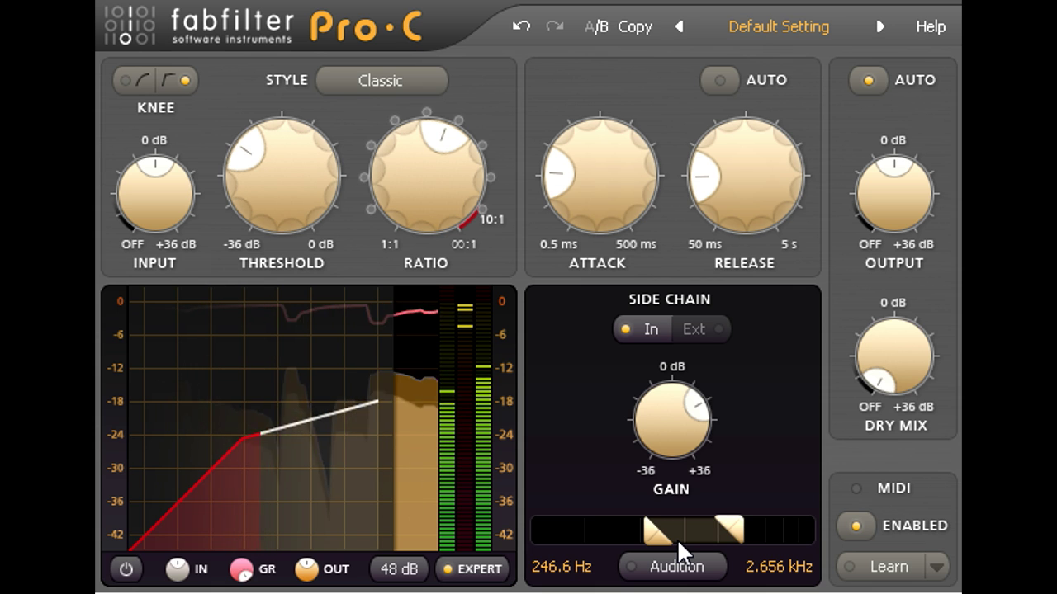
Switch the Classic-style compressor to its other A/B setting for comparison.
{"action": "left_click", "coordinate": [596, 25]}
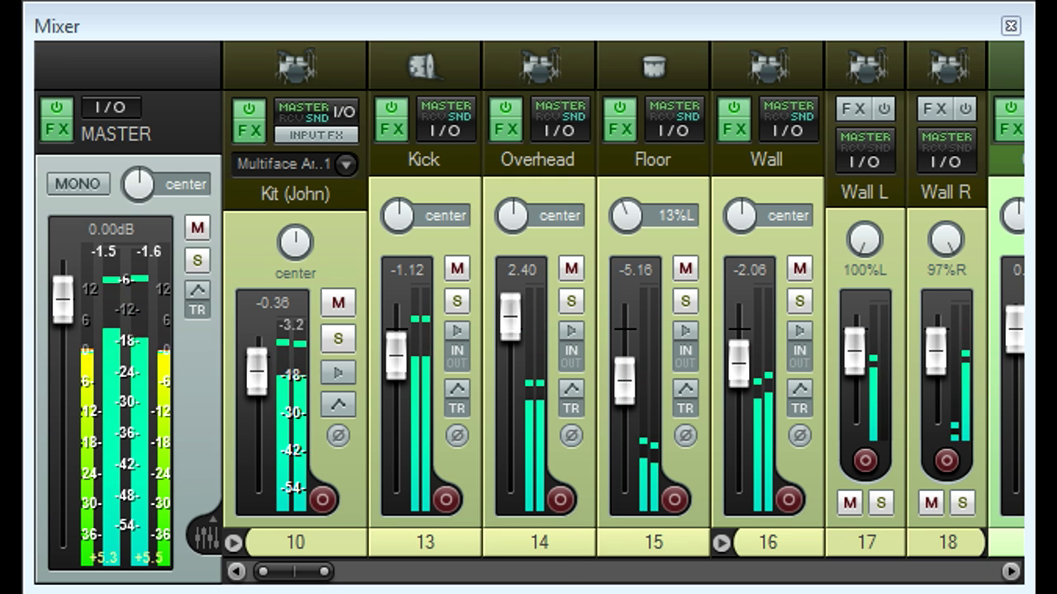
In the mixer, add the Overhead, Wall, Kick and Floor tracks to the solo one by one, and clear all solos.
{"action": "left_click", "coordinate": [569, 300]}
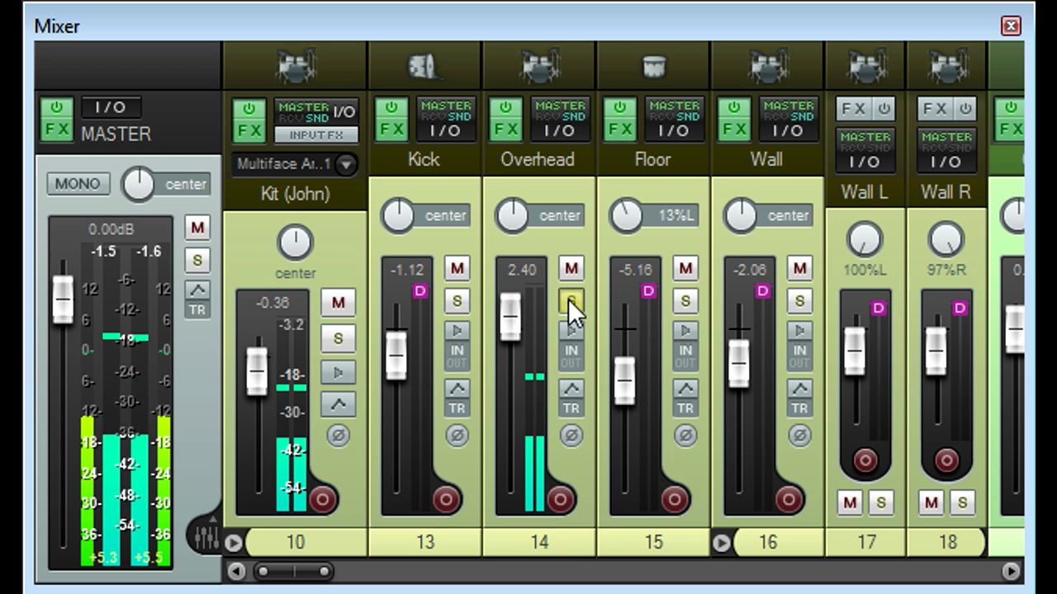
{"action": "left_click", "coordinate": [794, 301]}
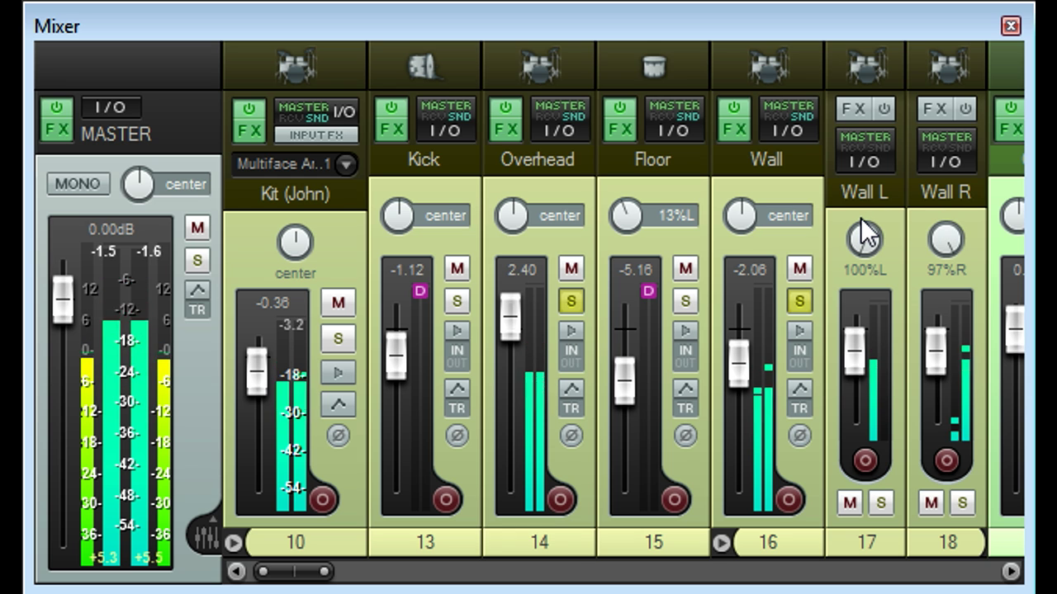
{"action": "left_click", "coordinate": [455, 306]}
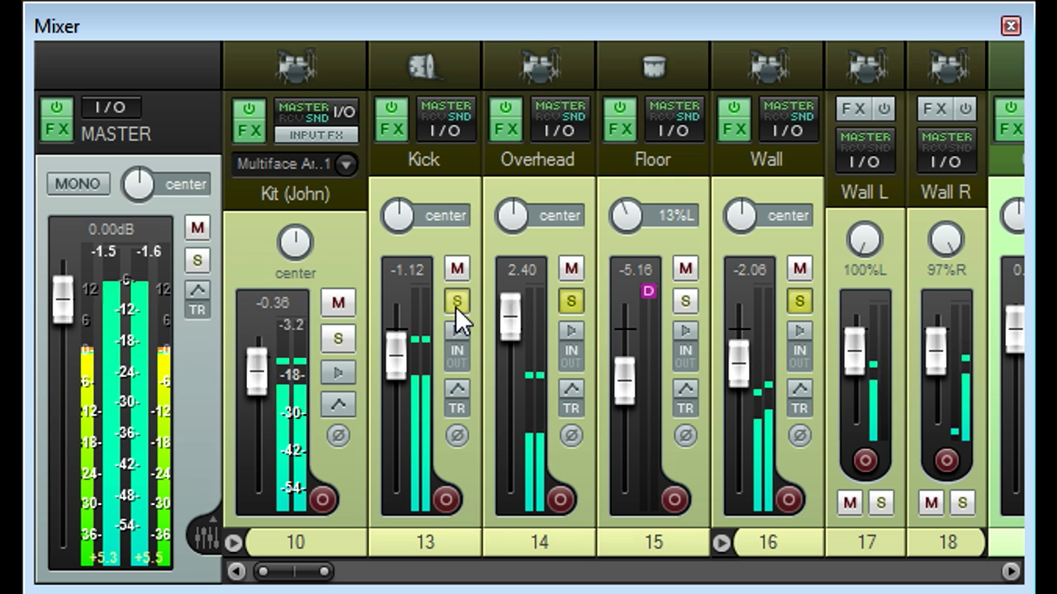
{"action": "left_click", "coordinate": [683, 302]}
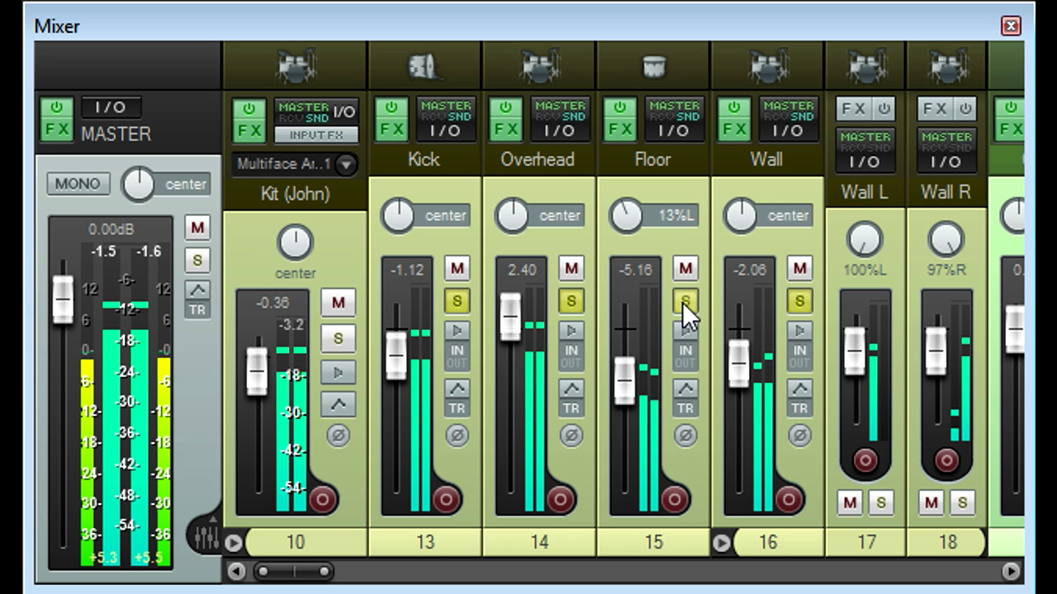
{"action": "left_click", "coordinate": [682, 302]}
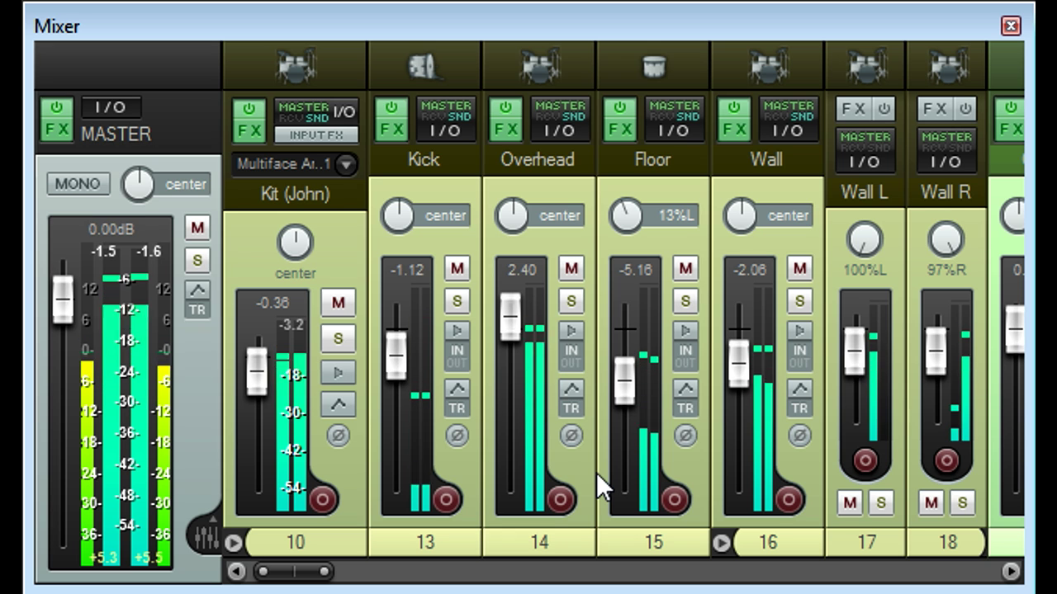
Select the Overhead drum track and solo it.
{"action": "left_click", "coordinate": [513, 159]}
{"action": "left_click", "coordinate": [572, 300]}
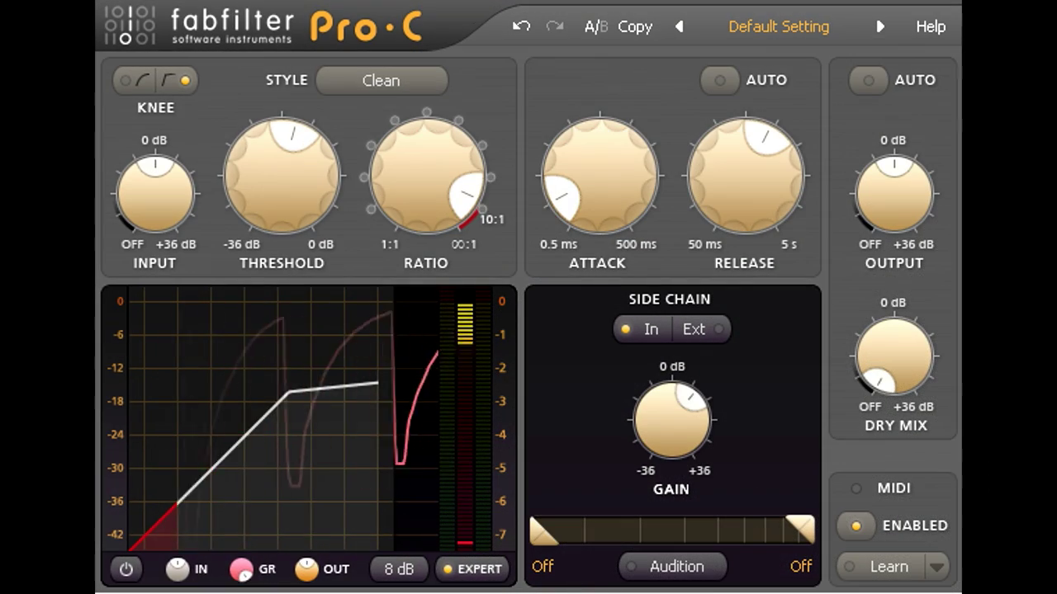
Narrow the overhead compressor's side chain filter to 51.36 Hz through 360.6 Hz while auditioning the side chain.
{"action": "left_click", "coordinate": [691, 567]}
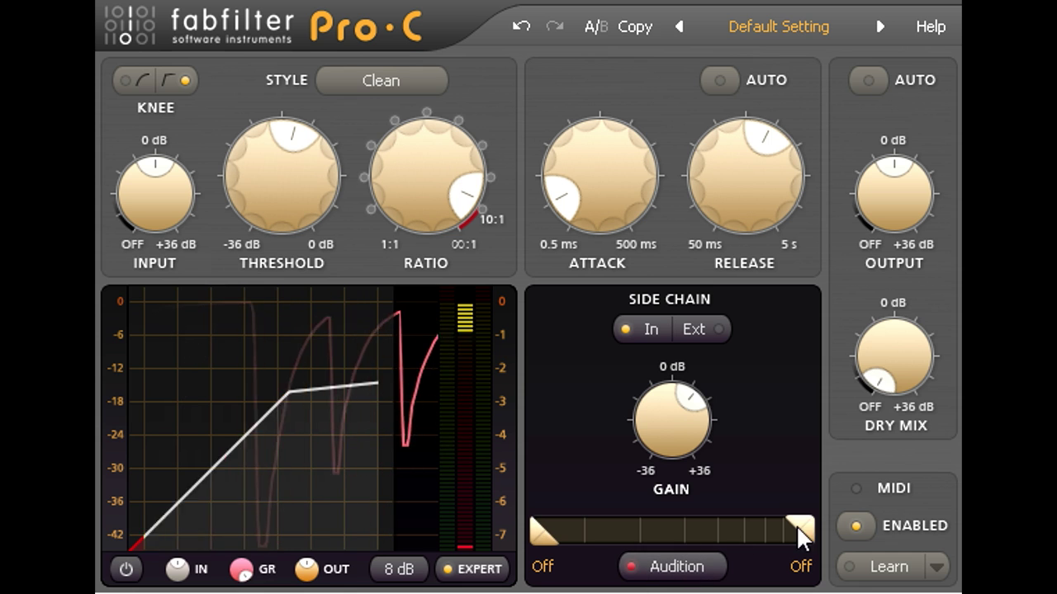
{"action": "left_click_drag", "start_coordinate": [799, 529], "coordinate": [653, 530]}
{"action": "left_click_drag", "start_coordinate": [544, 530], "coordinate": [677, 527]}
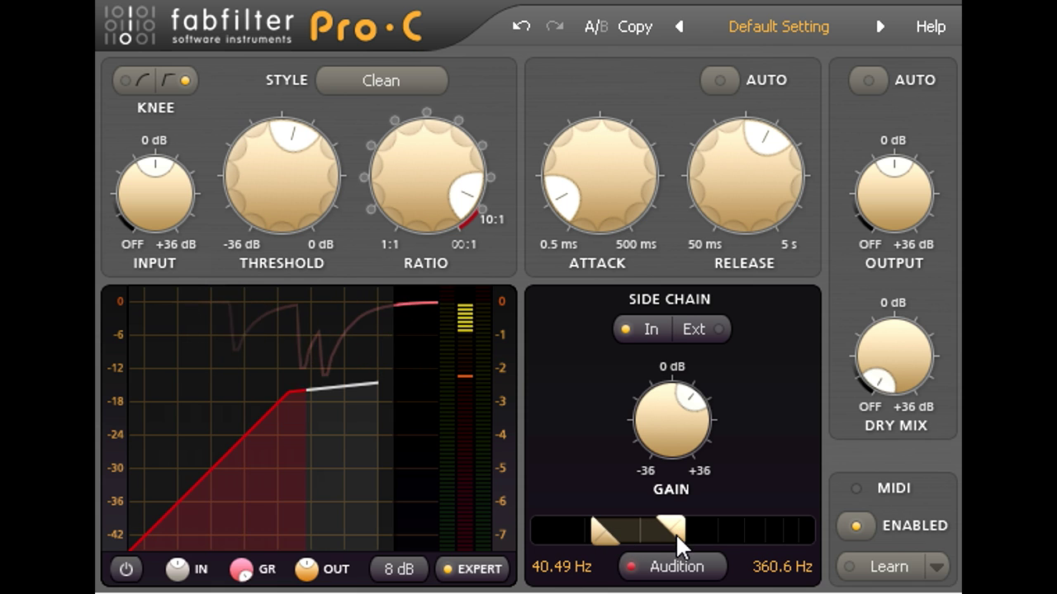
{"action": "left_click_drag", "start_coordinate": [608, 537], "coordinate": [618, 534]}
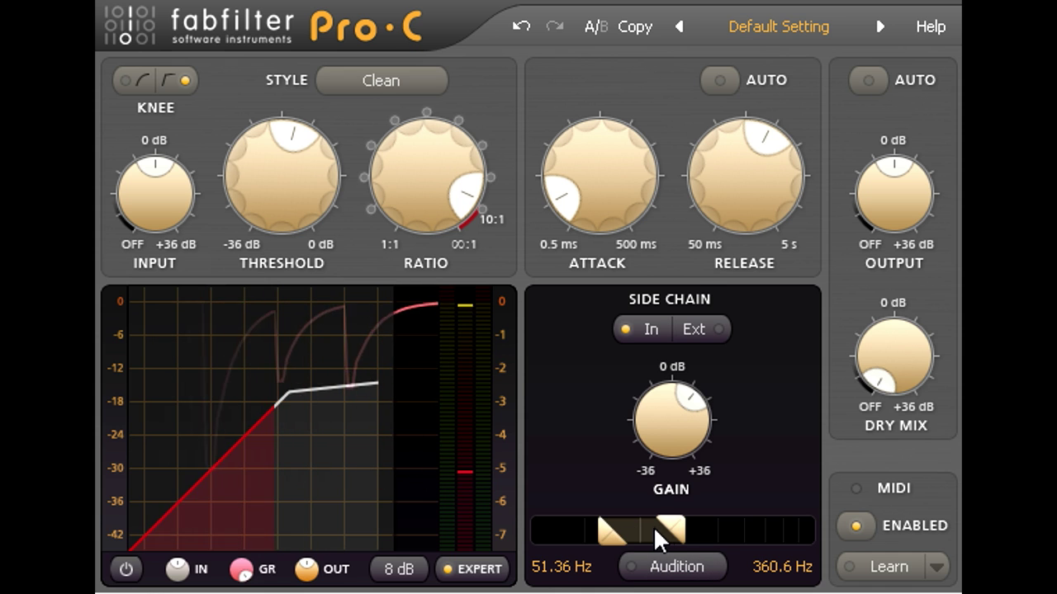
Turn off the side chain filter limits, switch the side chain to the external input and audition it.
{"action": "double_click", "coordinate": [606, 535]}
{"action": "left_click", "coordinate": [696, 330]}
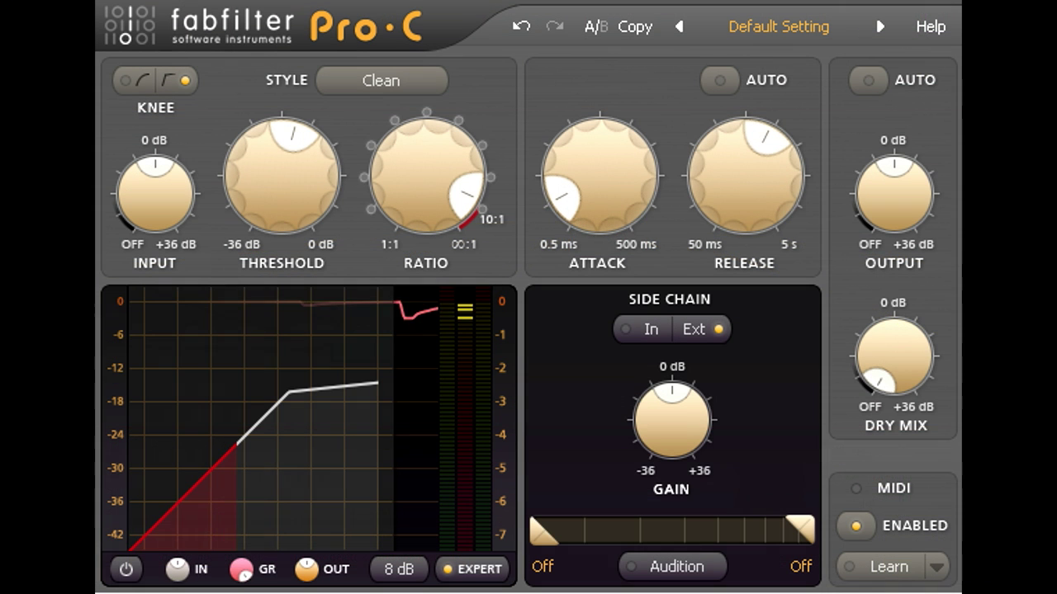
{"action": "left_click", "coordinate": [692, 568]}
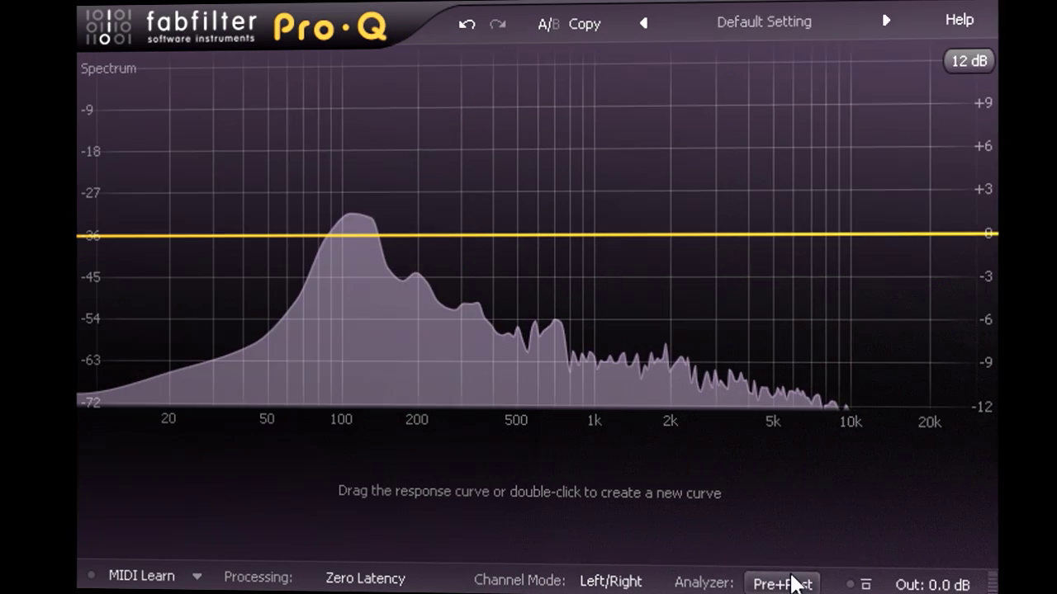
In Pro-Q, keep the analyzer on Pre+Post and add a notch band near 190.77 Hz with Q 5.000, moving it to a lower frequency.
{"action": "left_click", "coordinate": [778, 579]}
{"action": "mouse_move", "coordinate": [799, 555]}
{"action": "left_click", "coordinate": [696, 558]}
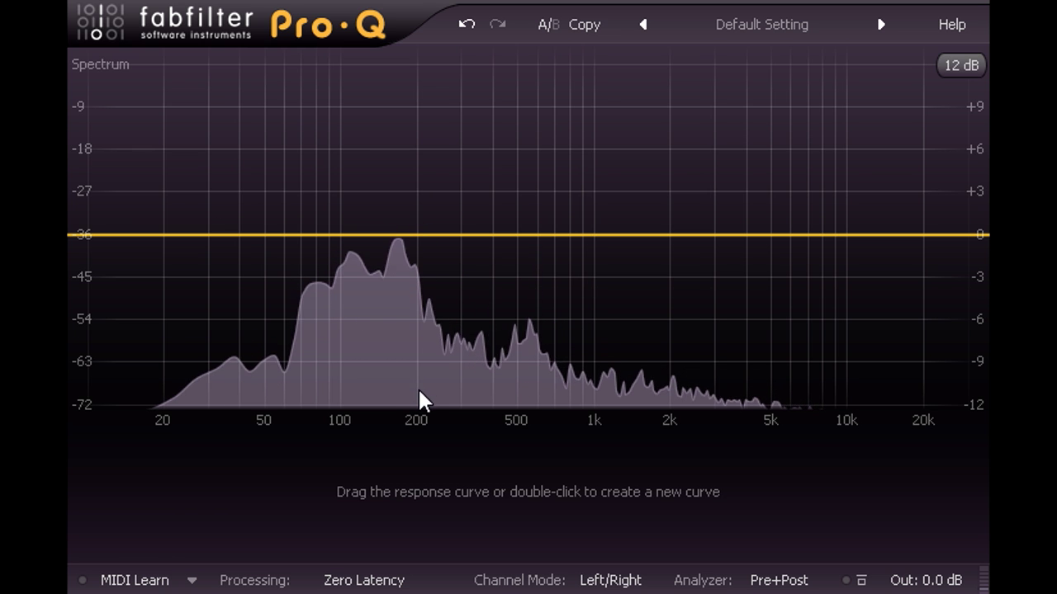
{"action": "double_click", "coordinate": [415, 410]}
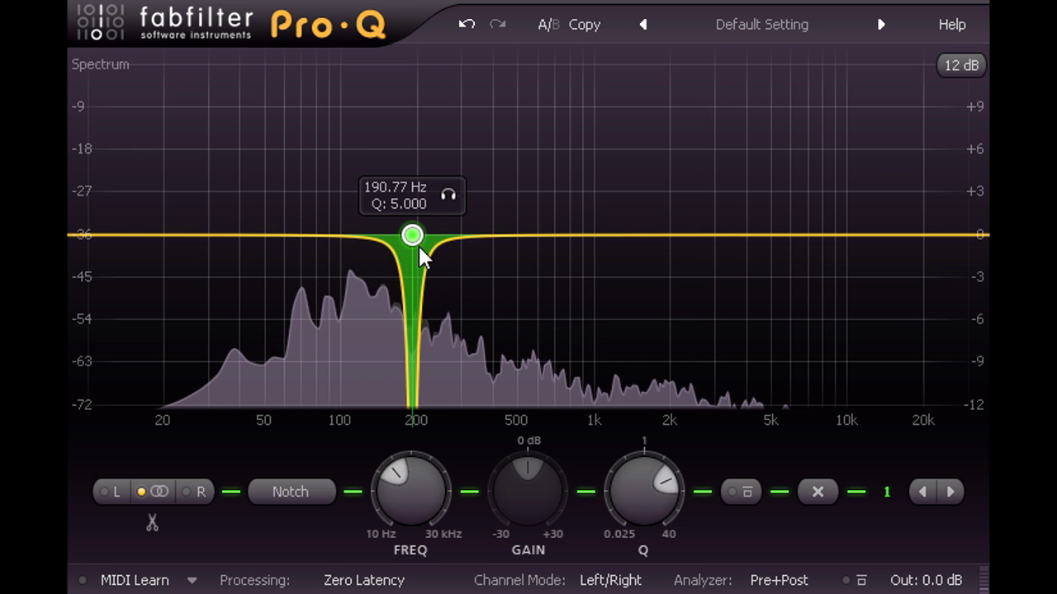
{"action": "left_click_drag", "start_coordinate": [415, 236], "coordinate": [360, 111]}
{"action": "scroll", "coordinate": [415, 236], "scroll_direction": "down", "scroll_amount": 1}
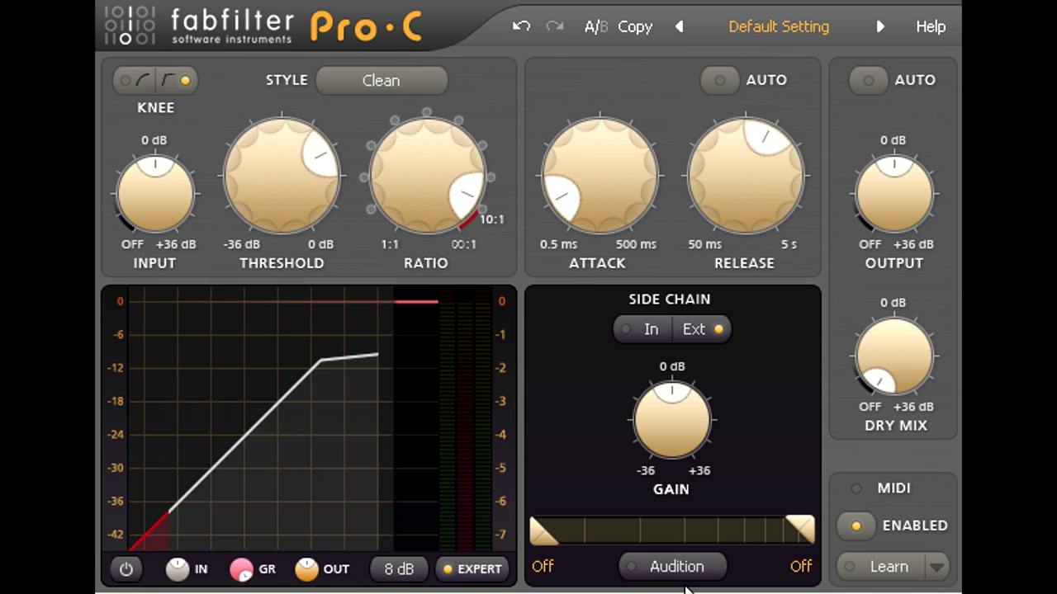
Lower the Pro-C compressor's threshold to -15.866 dB with the side chain set to external.
{"action": "left_click_drag", "start_coordinate": [281, 211], "coordinate": [290, 321]}
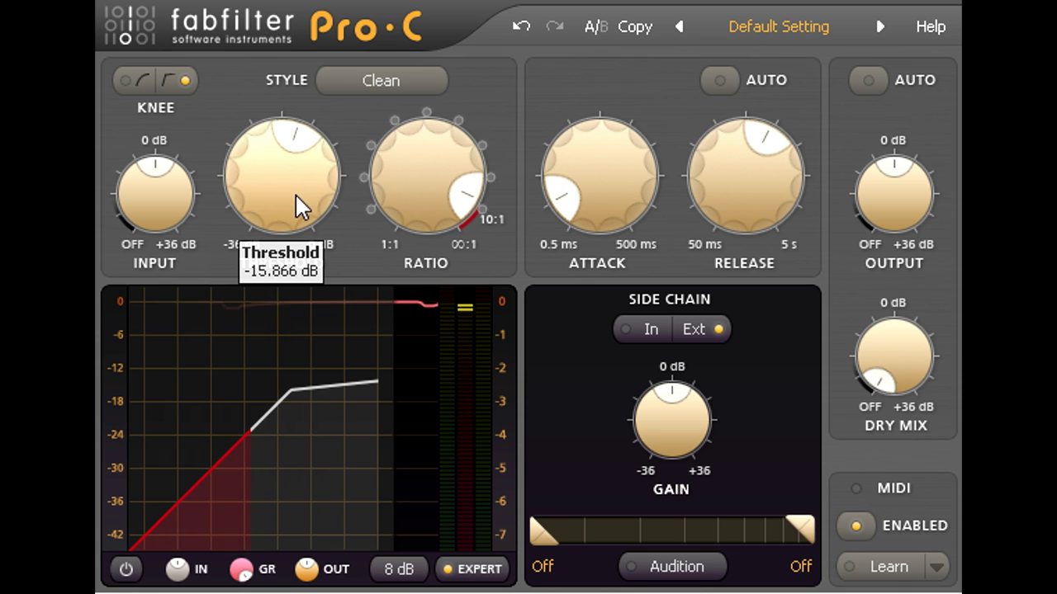
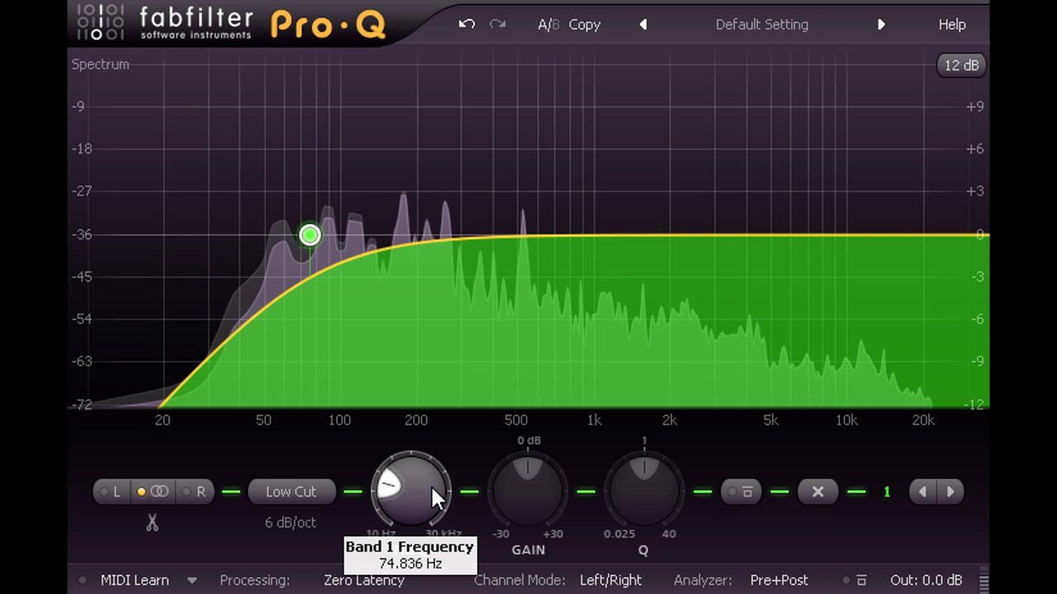
In Pro-Q, replace the low cut band with a low shelf at 109.04 Hz, -5.32 dB, Q 1.148.
{"action": "left_click", "coordinate": [813, 493]}
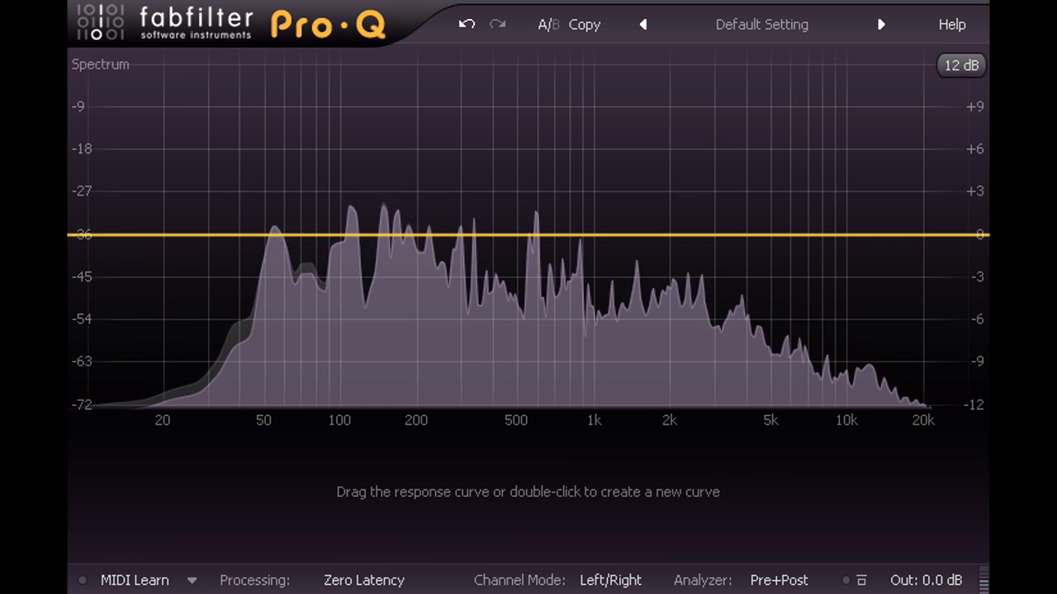
{"action": "left_click_drag", "start_coordinate": [97, 237], "coordinate": [361, 319]}
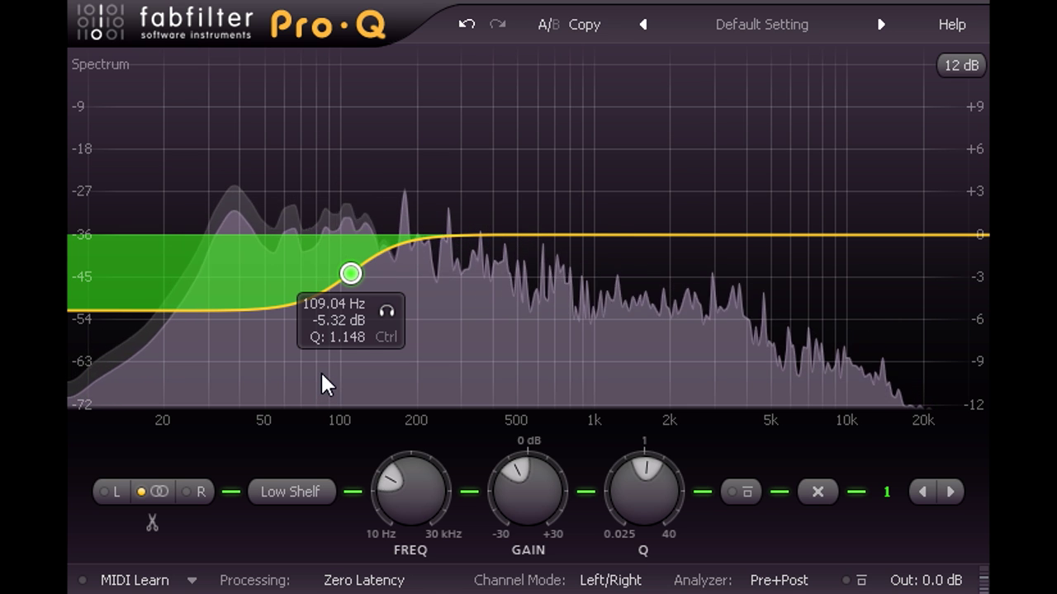
Add a bell boost at 2719.5 Hz and +9.38 dB, and sweep it down to 216.86 Hz at +4.15 dB, Q 0.960.
{"action": "left_click_drag", "start_coordinate": [435, 237], "coordinate": [698, 107]}
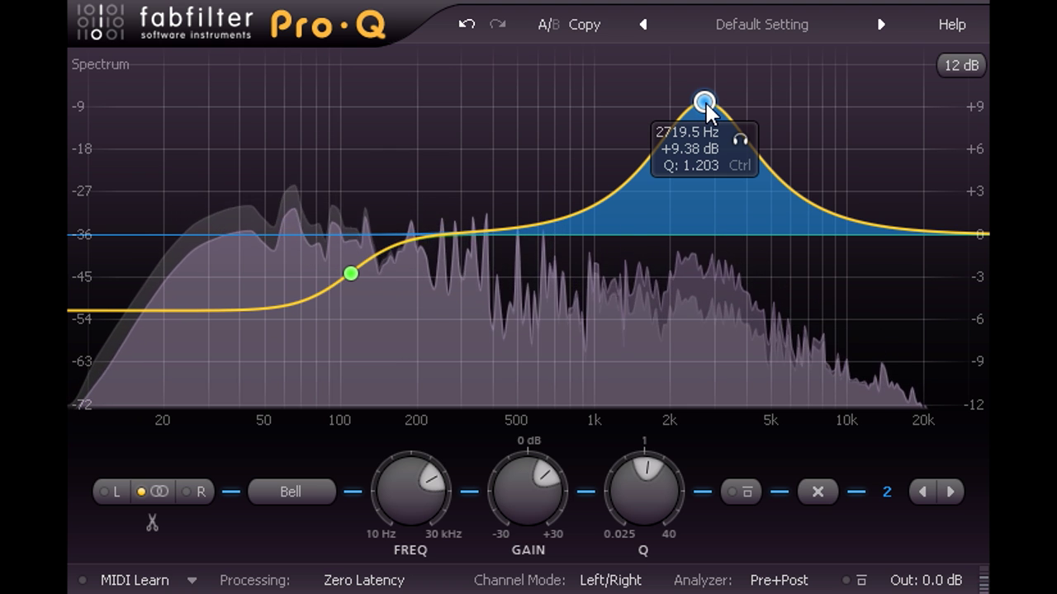
{"action": "left_click_drag", "start_coordinate": [705, 105], "coordinate": [388, 110]}
{"action": "left_click_drag", "start_coordinate": [266, 169], "coordinate": [258, 184]}
{"action": "left_click_drag", "start_coordinate": [198, 211], "coordinate": [221, 235]}
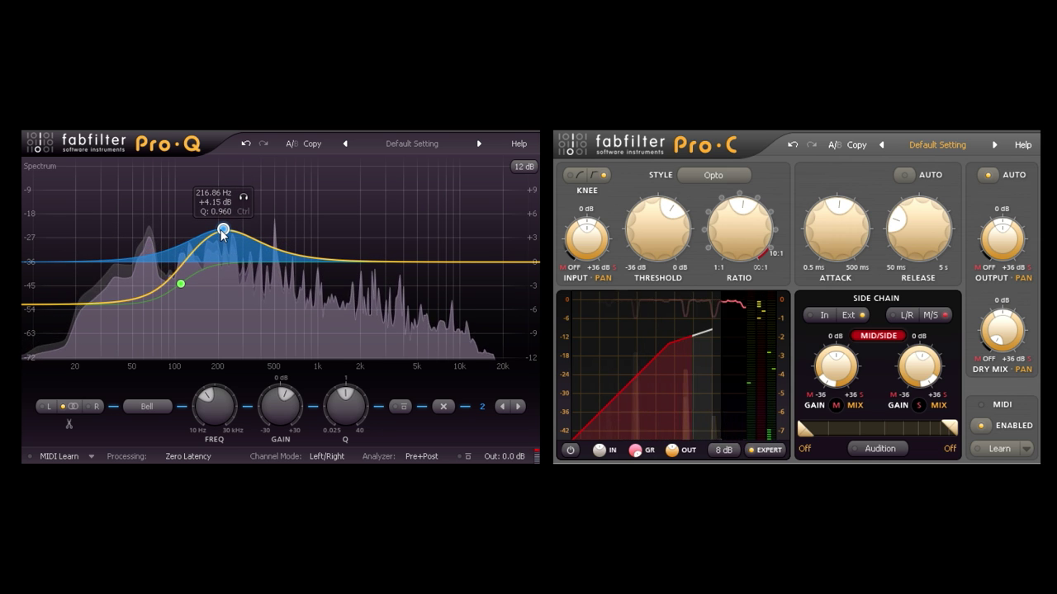